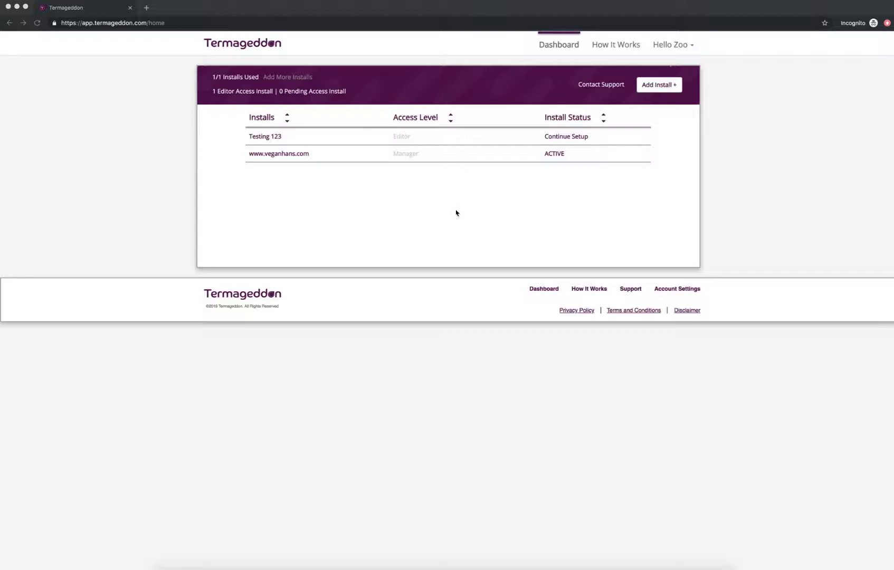
pyautogui.click(299, 154)
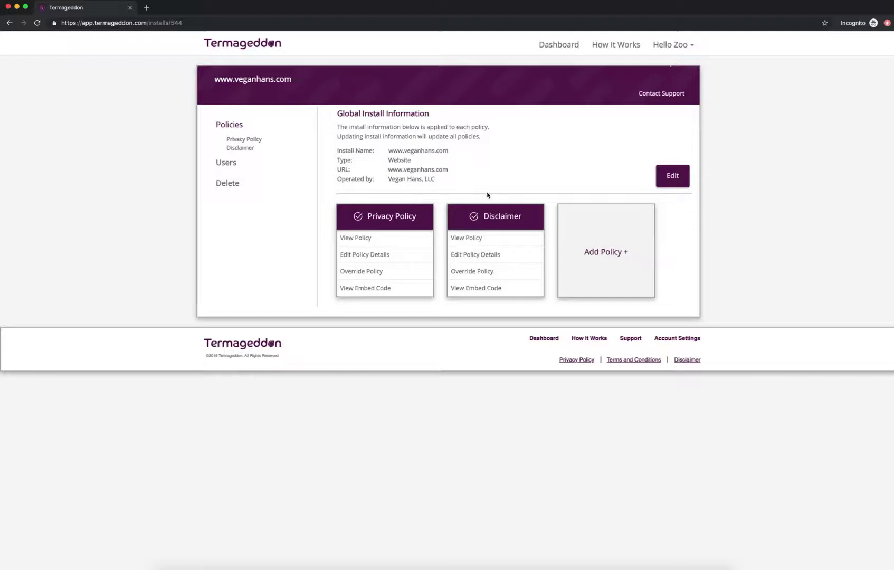
pyautogui.click(600, 253)
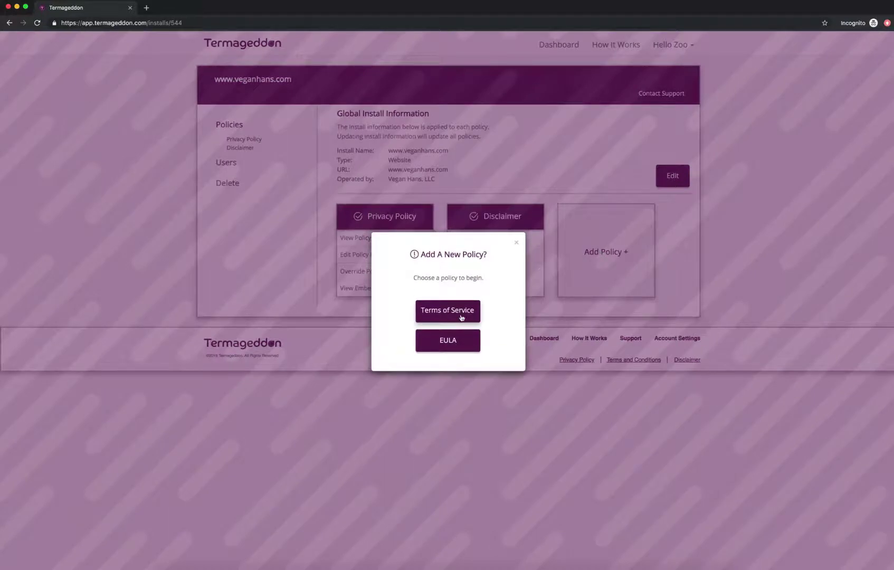
# - Start a Terms of Service policy and answer No to users creating accounts
pyautogui.click(460, 316)
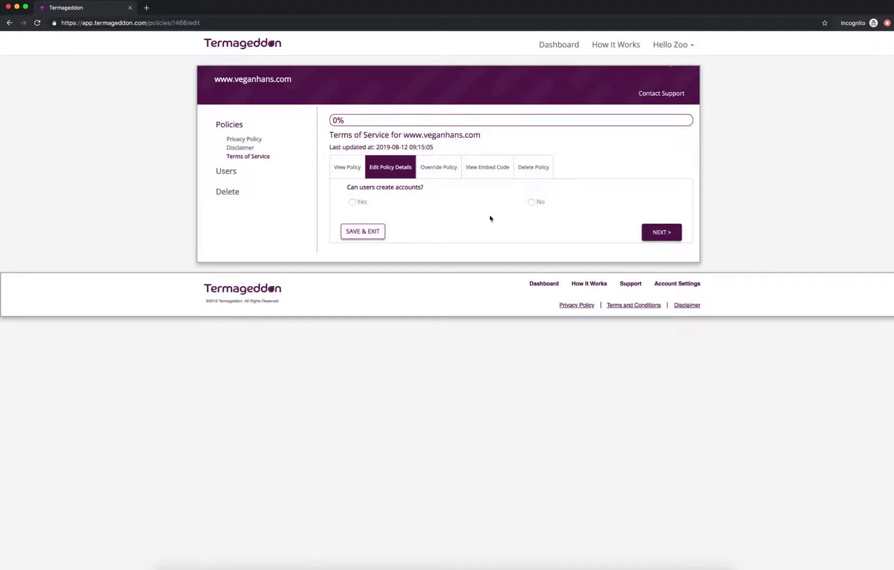
pyautogui.click(531, 202)
pyautogui.click(660, 232)
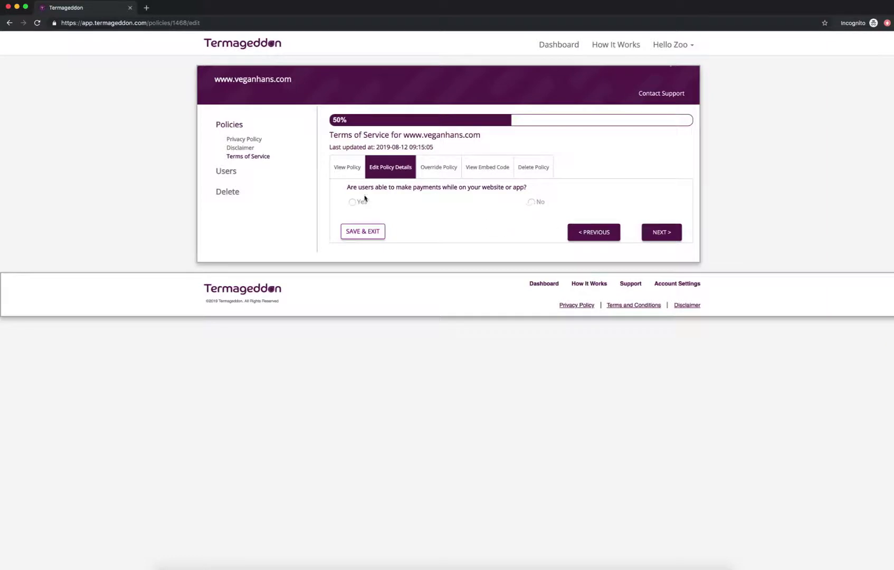
# - Allow payments collecting card number, expiry, CCV, billing and shipping address via a third-party processor
pyautogui.click(350, 204)
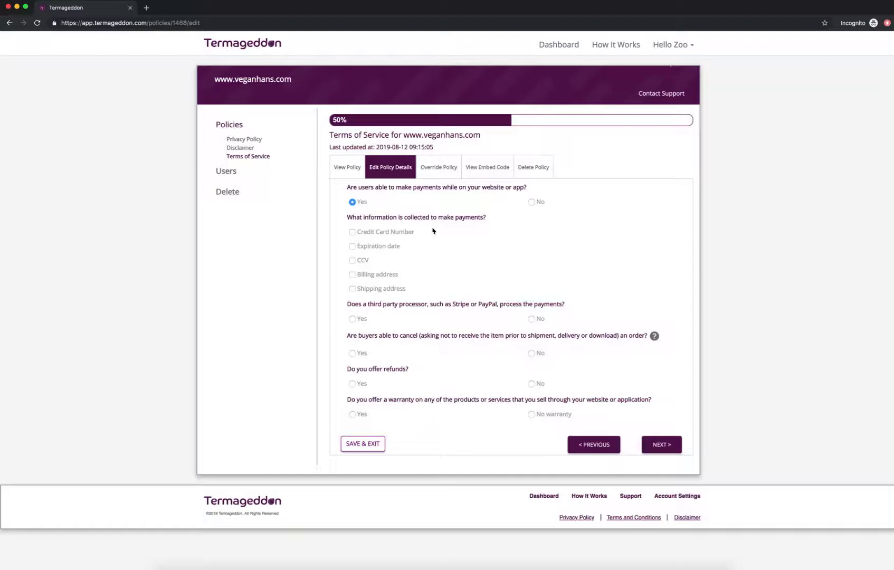
pyautogui.click(389, 232)
pyautogui.click(385, 246)
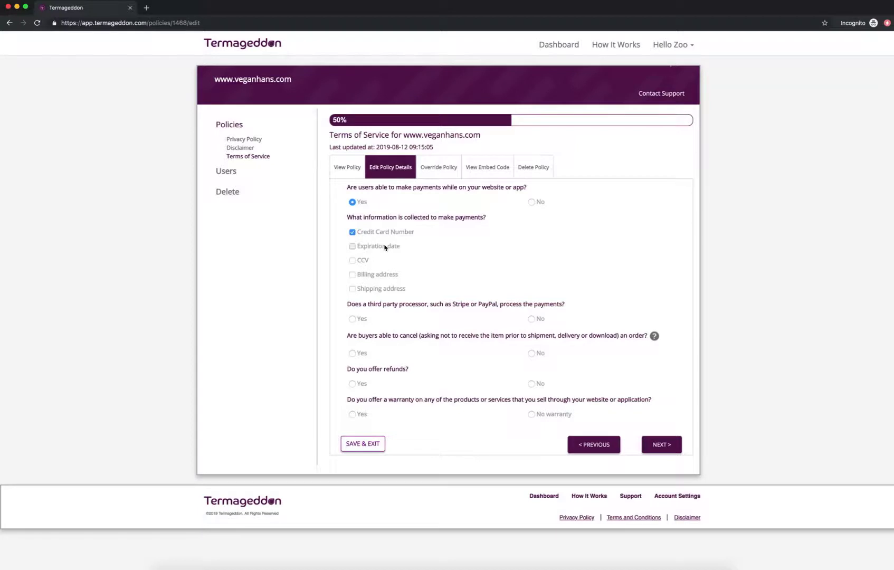
pyautogui.click(359, 262)
pyautogui.click(364, 276)
pyautogui.click(367, 291)
pyautogui.click(364, 322)
# - Allow buyers to cancel orders prior to shipment
pyautogui.click(363, 353)
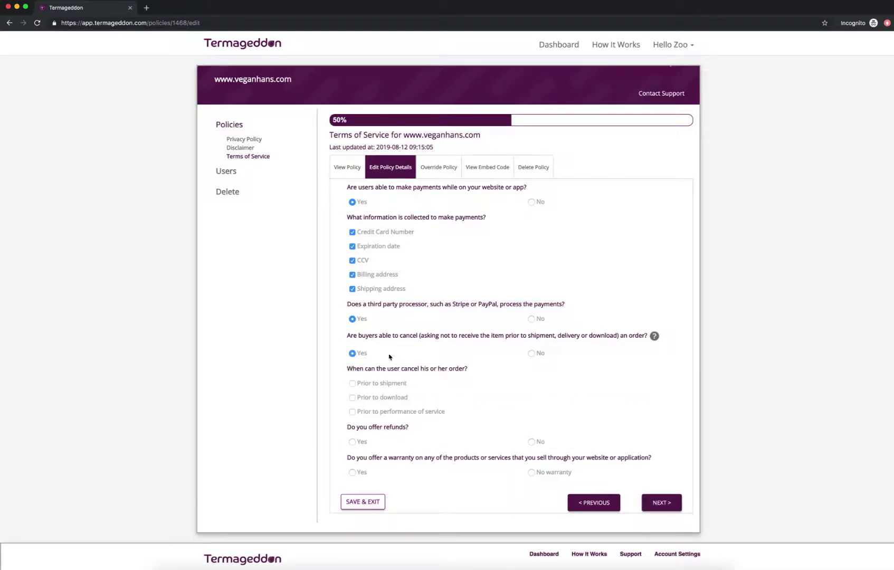
pyautogui.scroll(-1, 393, 354)
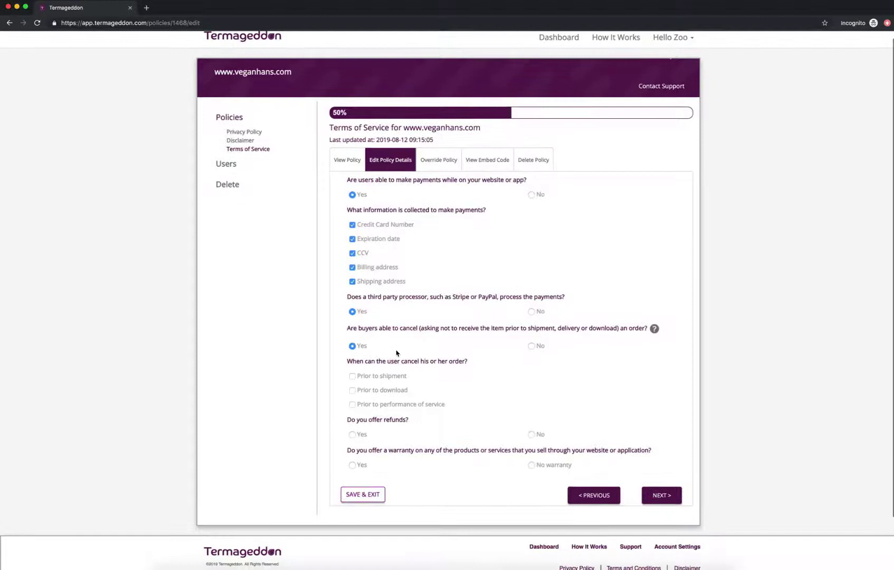
pyautogui.click(378, 377)
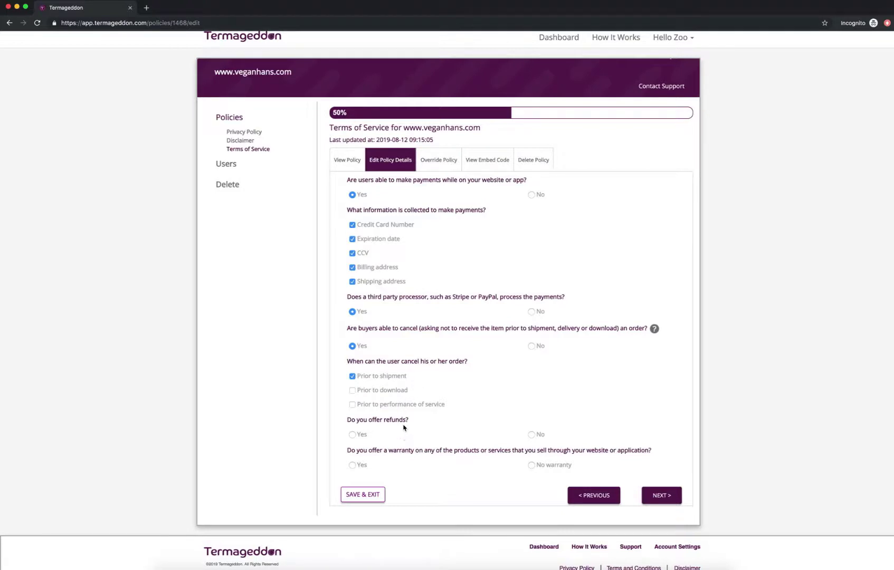
# - Offer refunds within 30 days, requiring a receipt
pyautogui.click(362, 436)
pyautogui.scroll(-1, 397, 422)
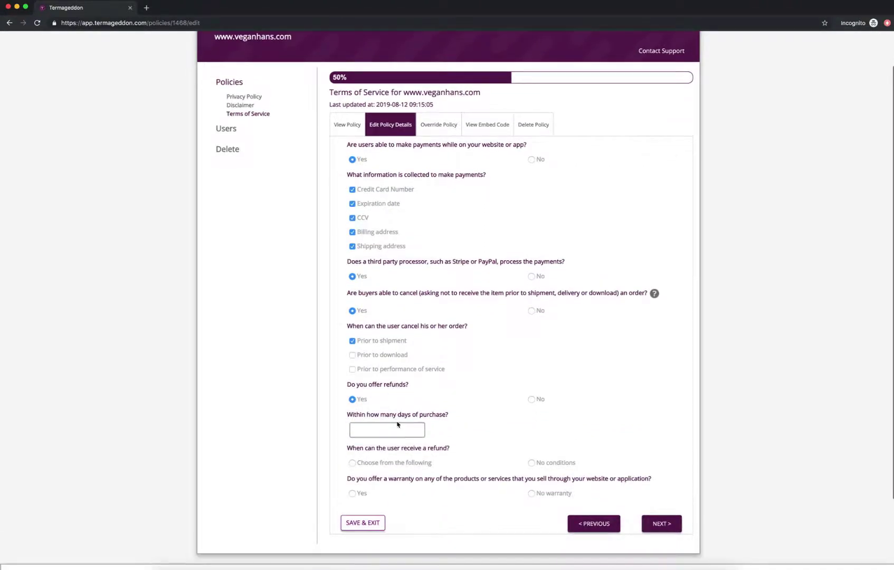
pyautogui.click(397, 430)
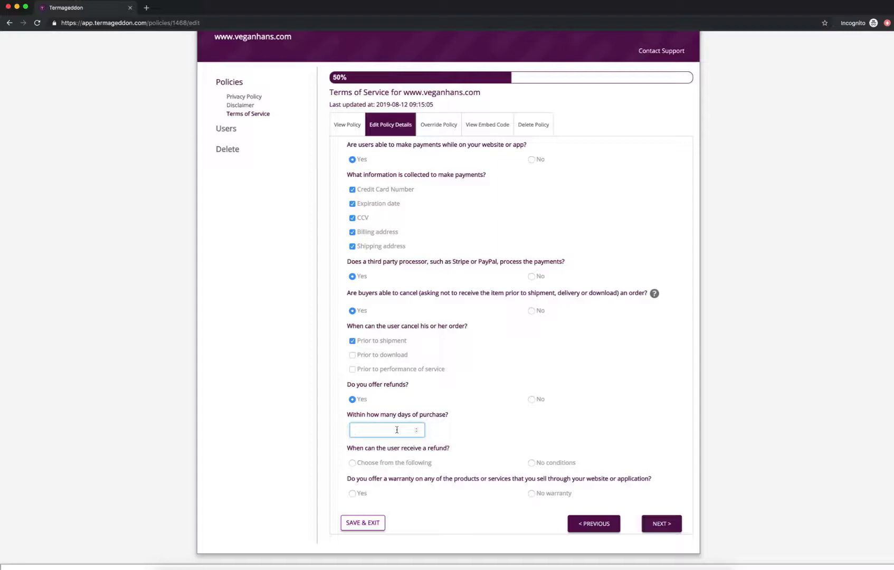
pyautogui.write('30')
pyautogui.click(447, 431)
pyautogui.click(407, 464)
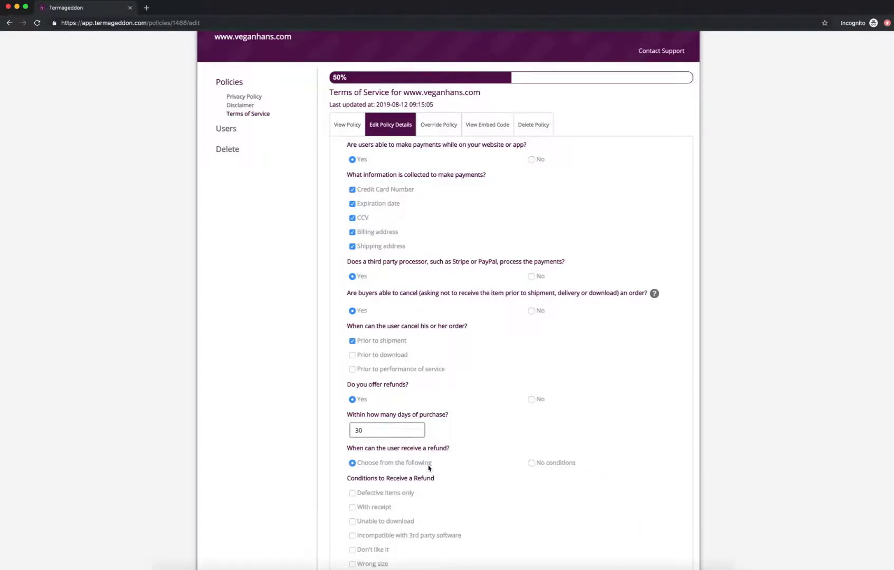
pyautogui.scroll(-2, 429, 468)
pyautogui.scroll(-1, 429, 468)
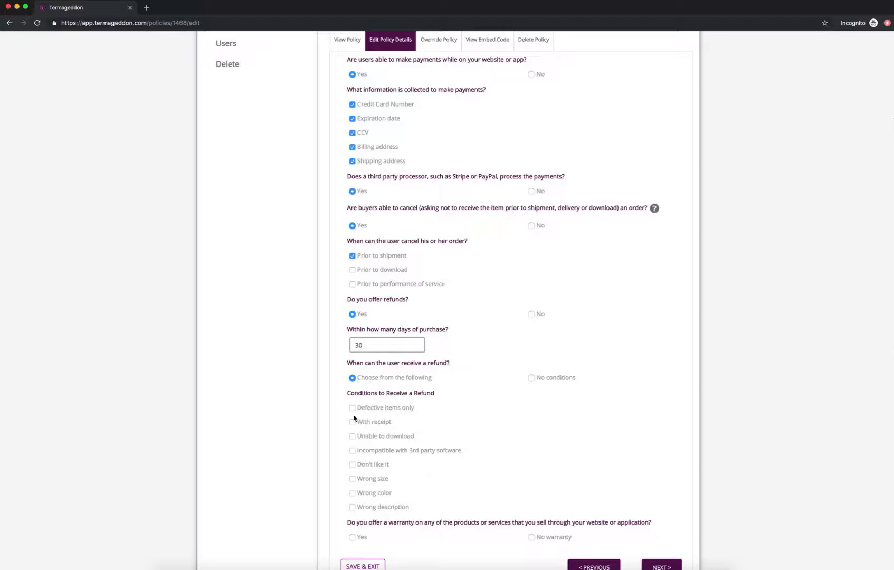
pyautogui.click(352, 422)
# - State that no warranty is offered
pyautogui.scroll(-1, 422, 440)
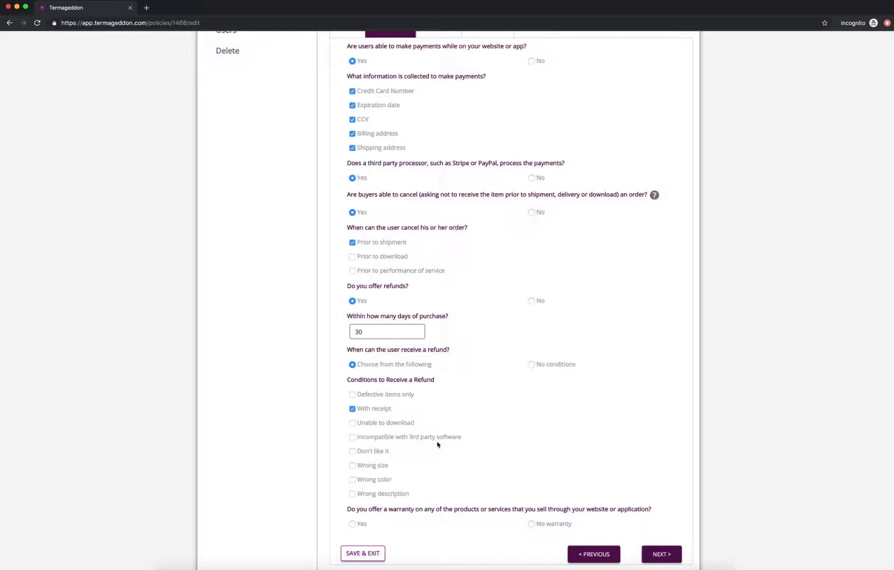
pyautogui.scroll(-3, 467, 438)
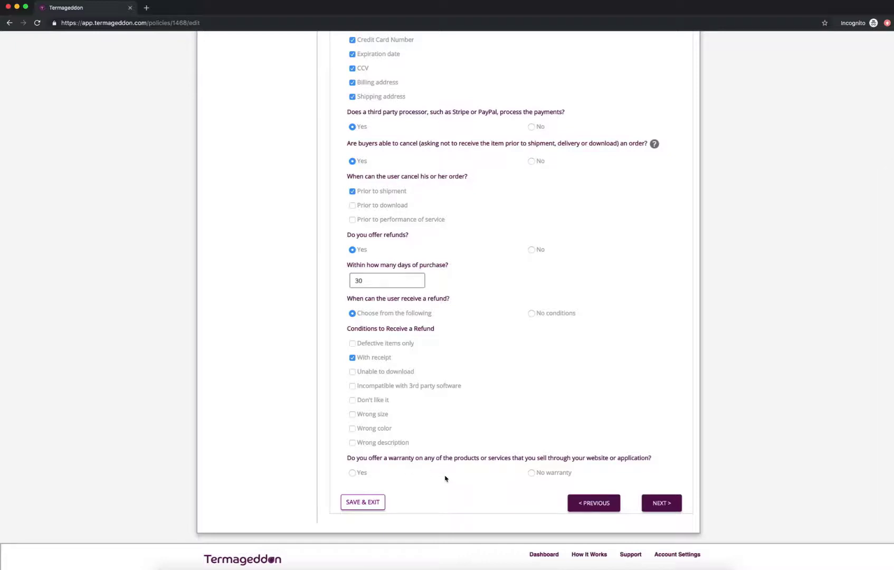
pyautogui.click(538, 475)
# - Answer No to subscriptions and free trials, and Yes to links to other sites or social media
pyautogui.click(660, 501)
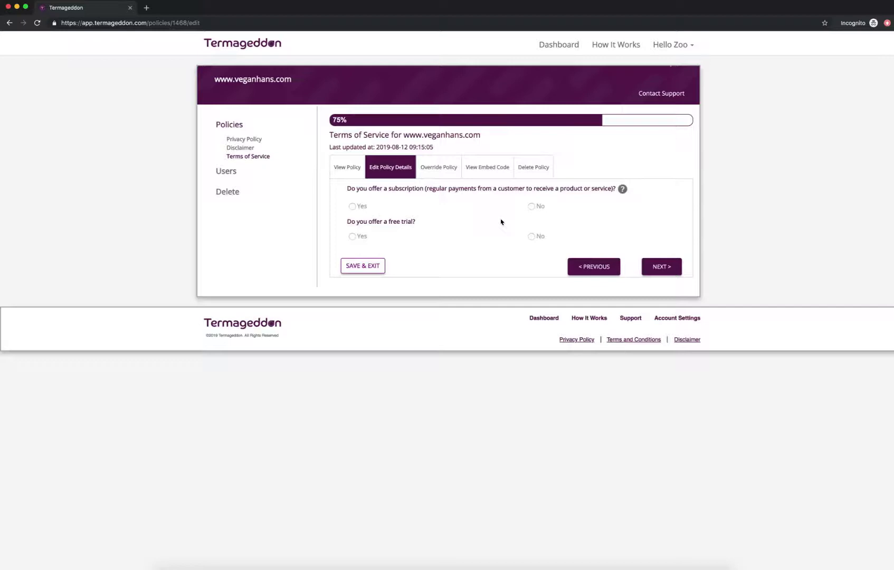
pyautogui.click(531, 207)
pyautogui.click(542, 238)
pyautogui.click(661, 267)
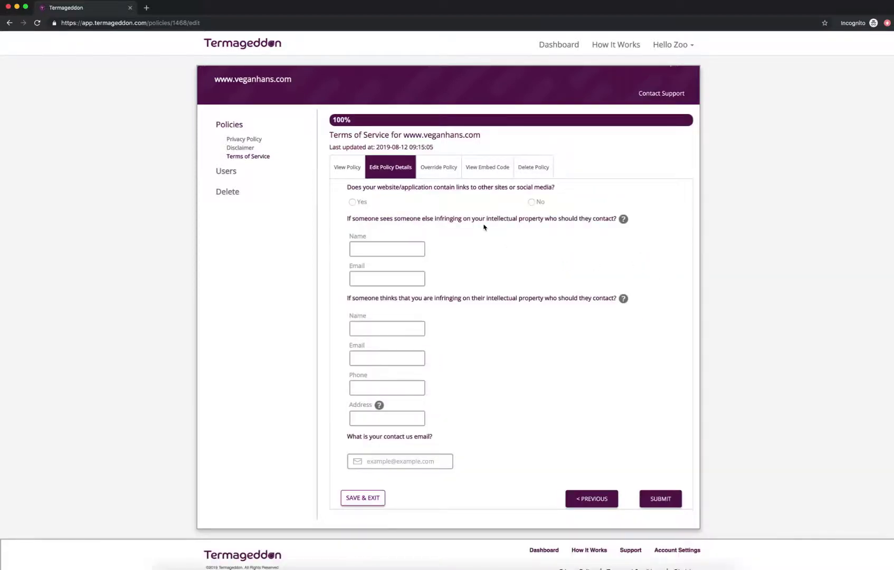
pyautogui.click(362, 205)
# - Enter the first intellectual-property contact's full name and e-mail address
pyautogui.click(387, 248)
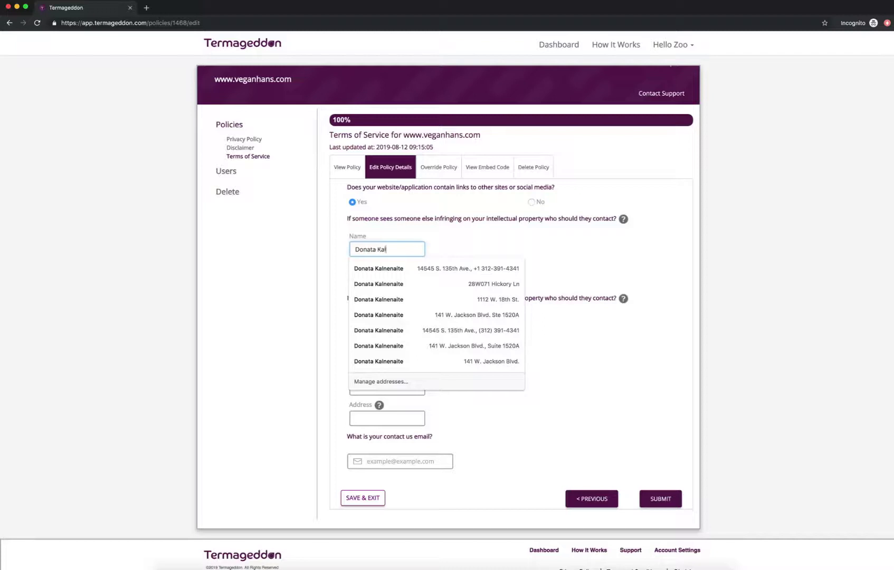
pyautogui.press('Tab')
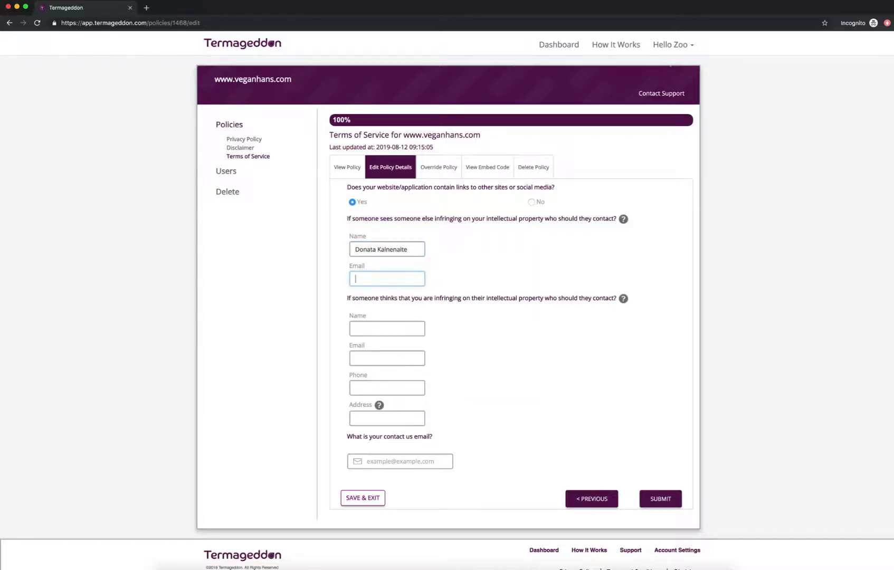
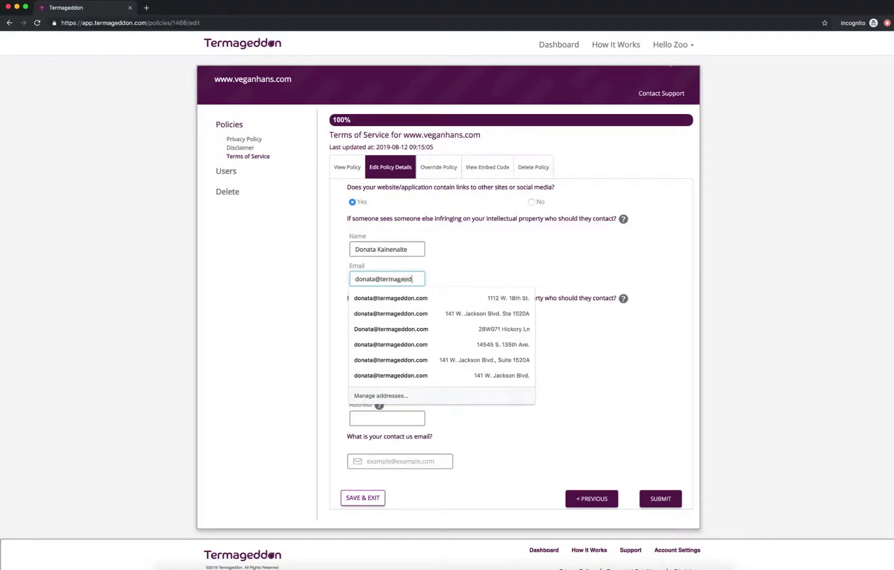
pyautogui.press('Tab')
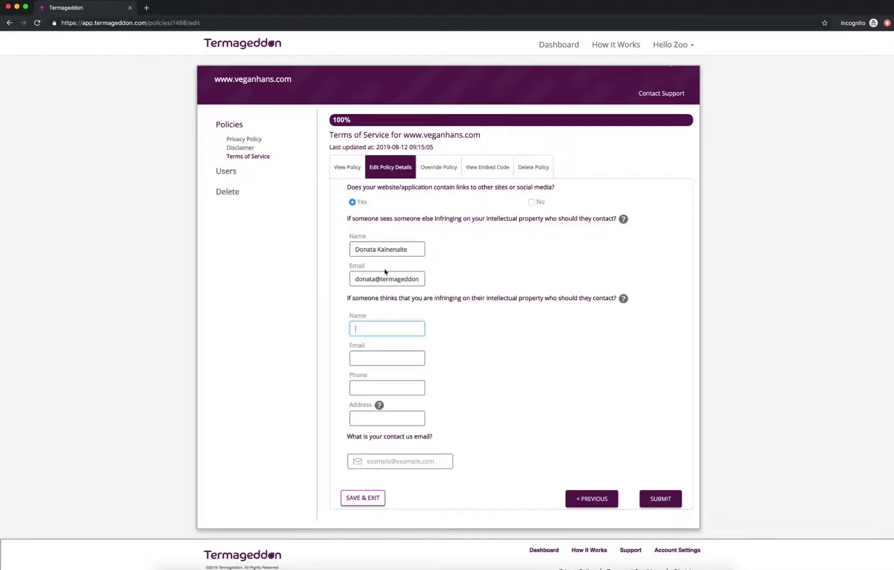
# - Fill in the infringement-claims contact's name, e-mail, phone number and postal address
pyautogui.scroll(-1, 401, 299)
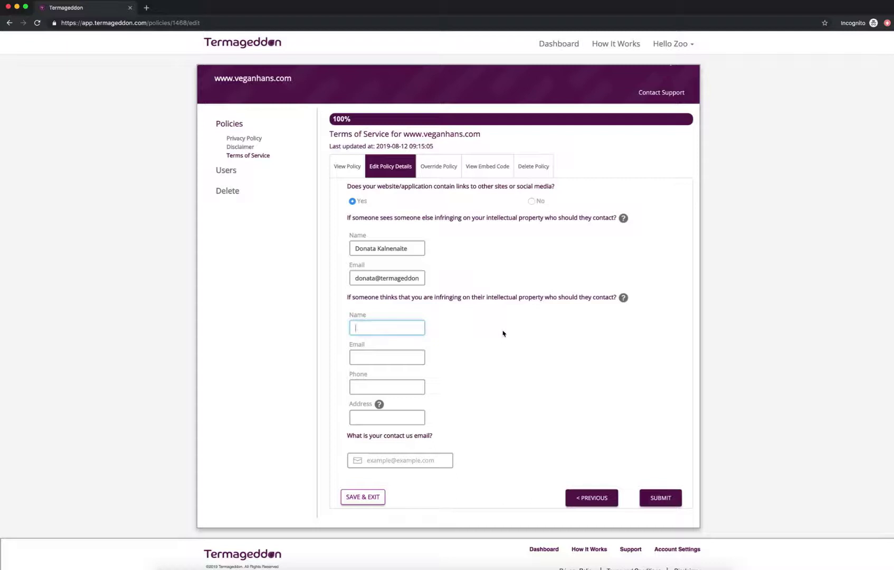
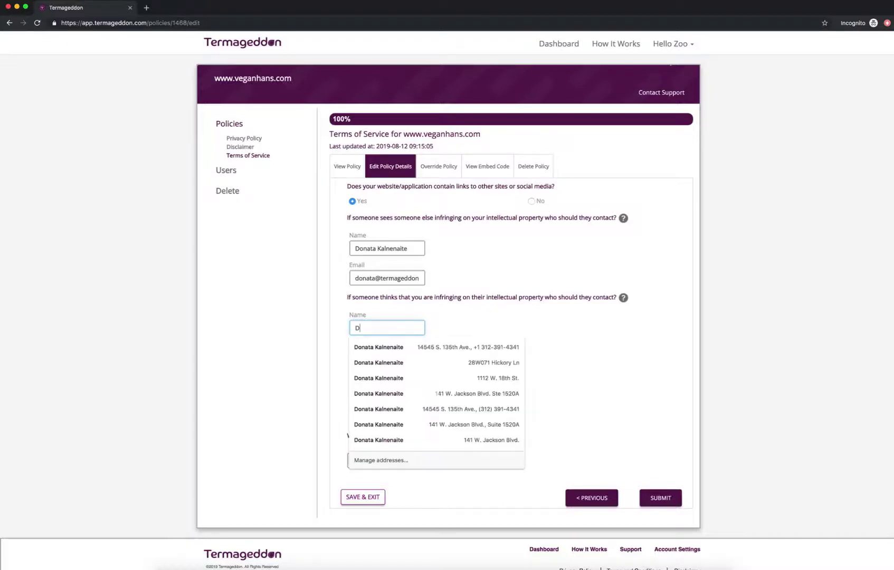
pyautogui.press('Tab')
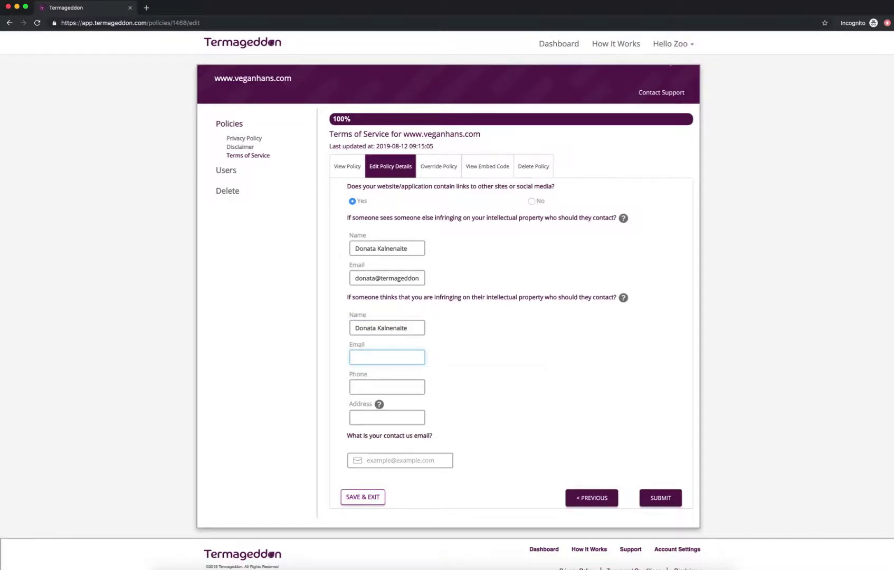
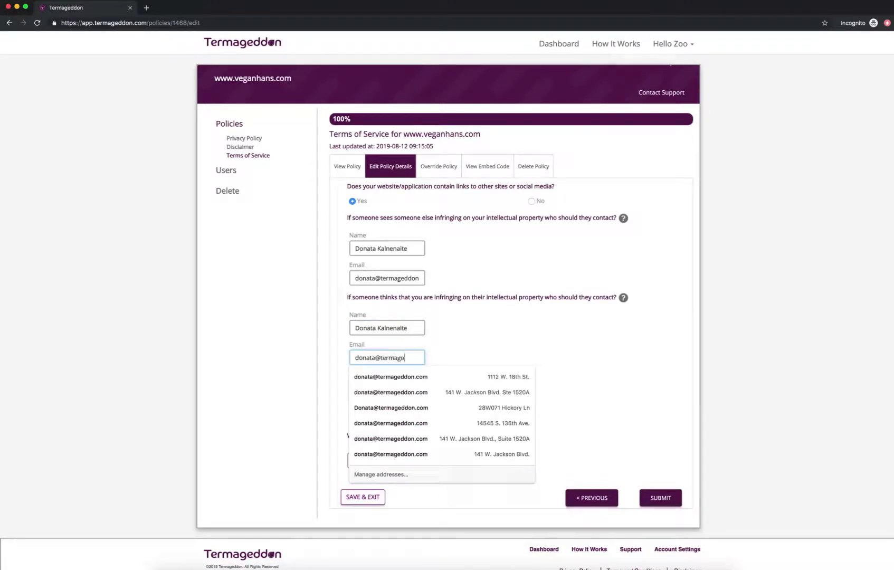
pyautogui.press('Tab')
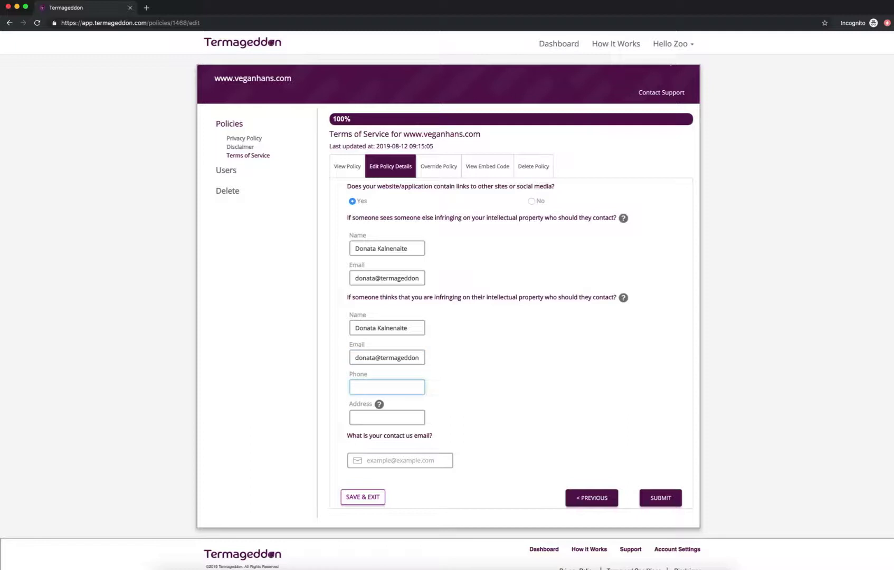
pyautogui.write('1235557953')
pyautogui.press('Tab')
pyautogui.write('123 ')
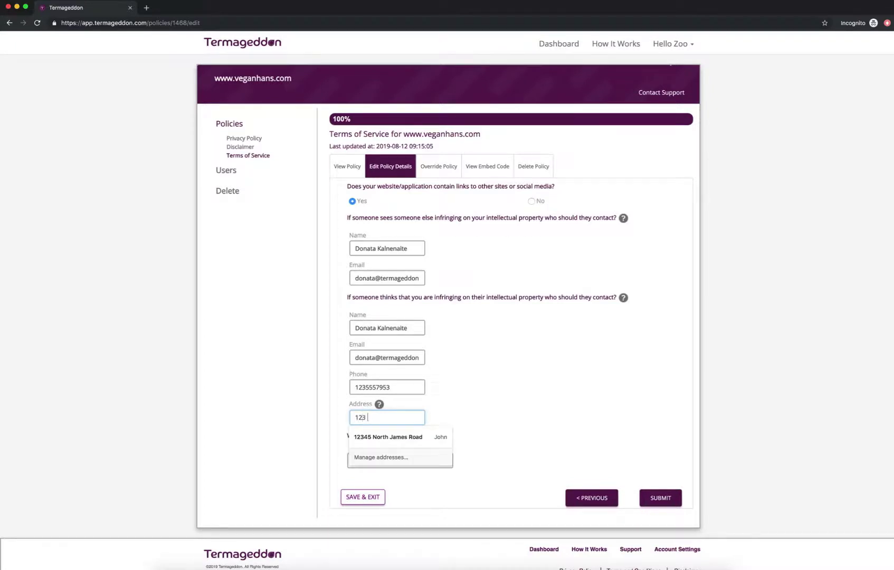
pyautogui.write('North Stree')
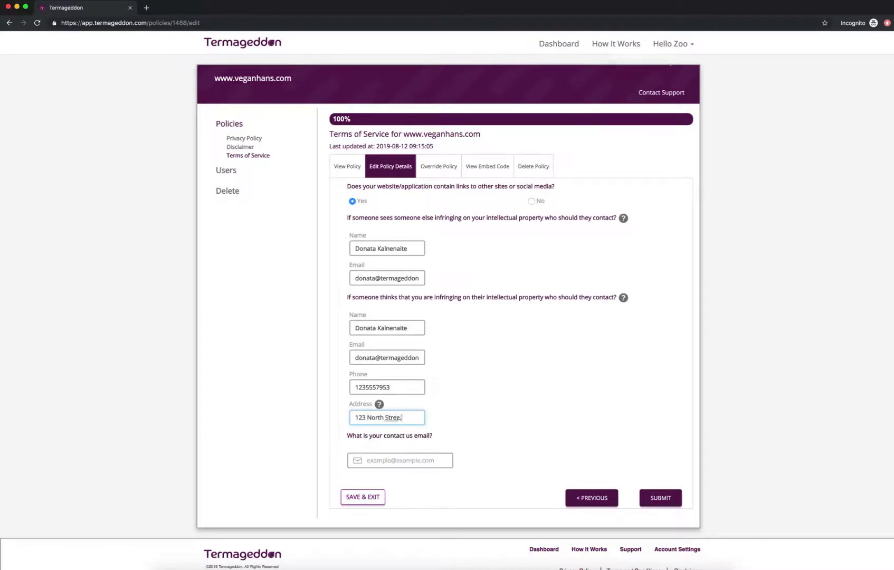
pyautogui.write('t, Balt')
pyautogui.press('BackSpace')
pyautogui.press('BackSpace')
pyautogui.press('BackSpace')
pyautogui.press('BackSpace')
pyautogui.write('Chicago, IL 60608')
# - Enter the contact-us e-mail address and submit the Terms of Service answers
pyautogui.click(490, 353)
pyautogui.click(413, 462)
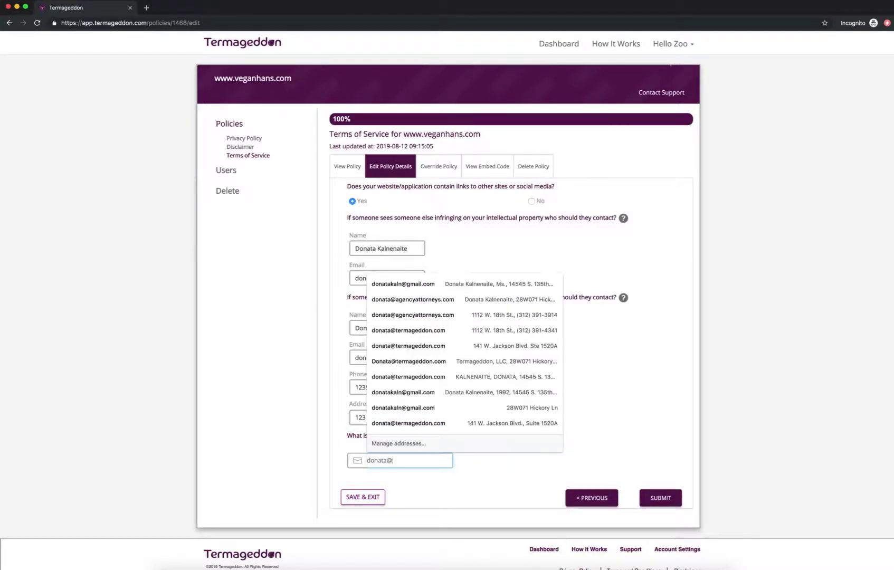
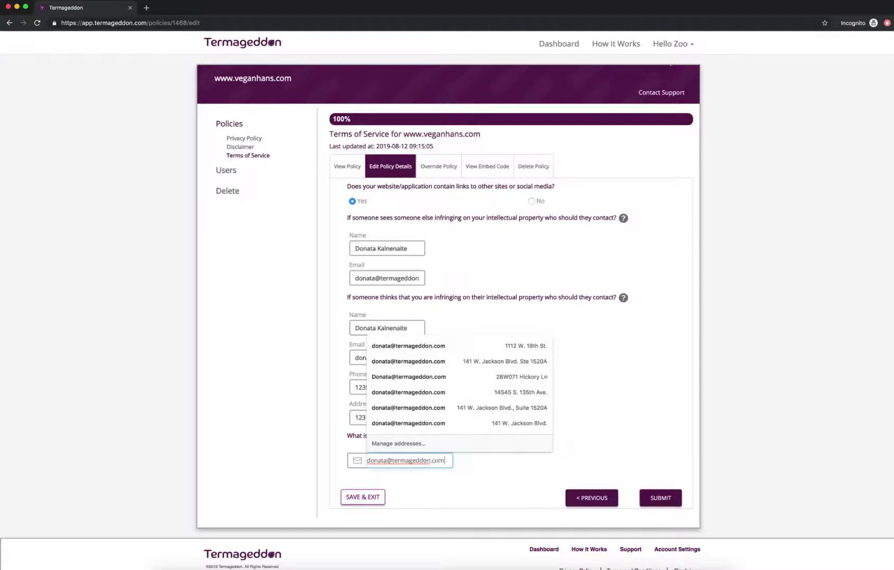
pyautogui.click(654, 495)
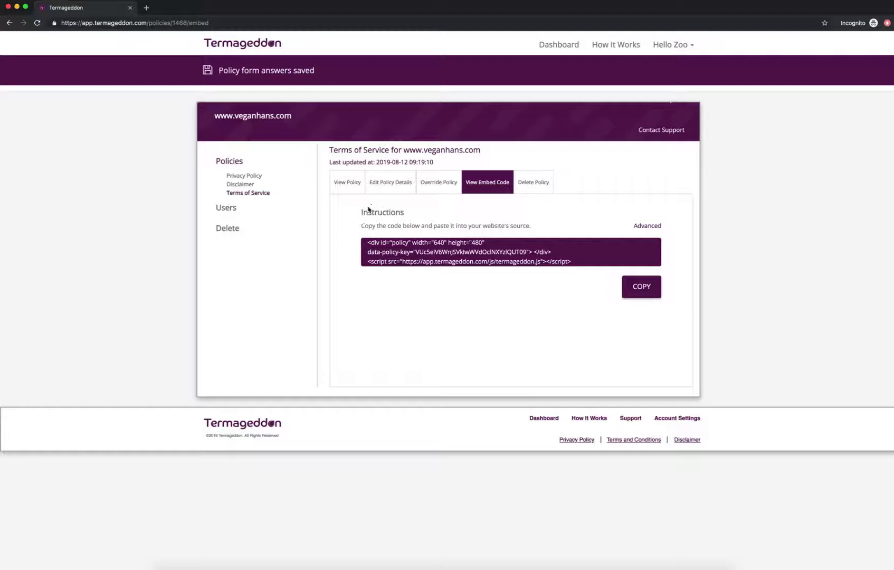
# - View the generated Terms of Service text and scroll through it
pyautogui.click(348, 182)
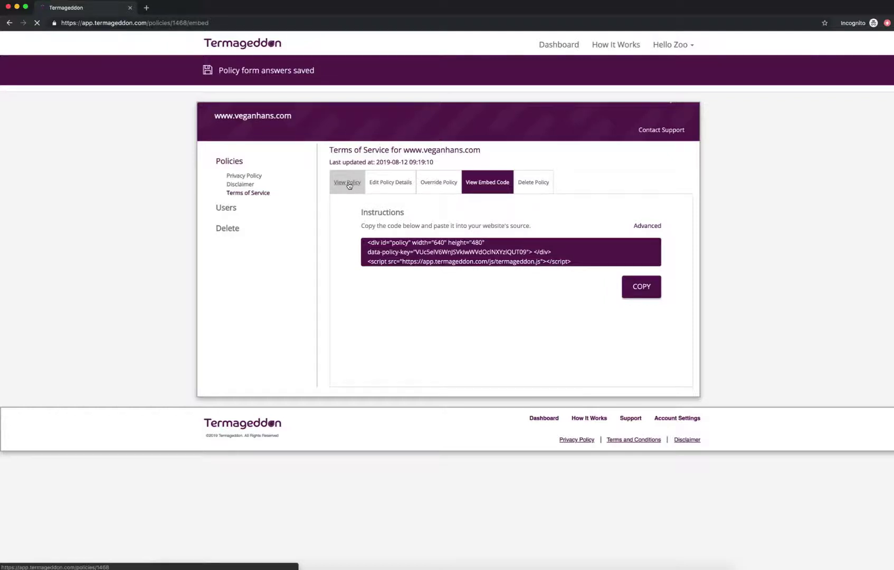
pyautogui.scroll(-1, 383, 252)
pyautogui.scroll(-3, 383, 252)
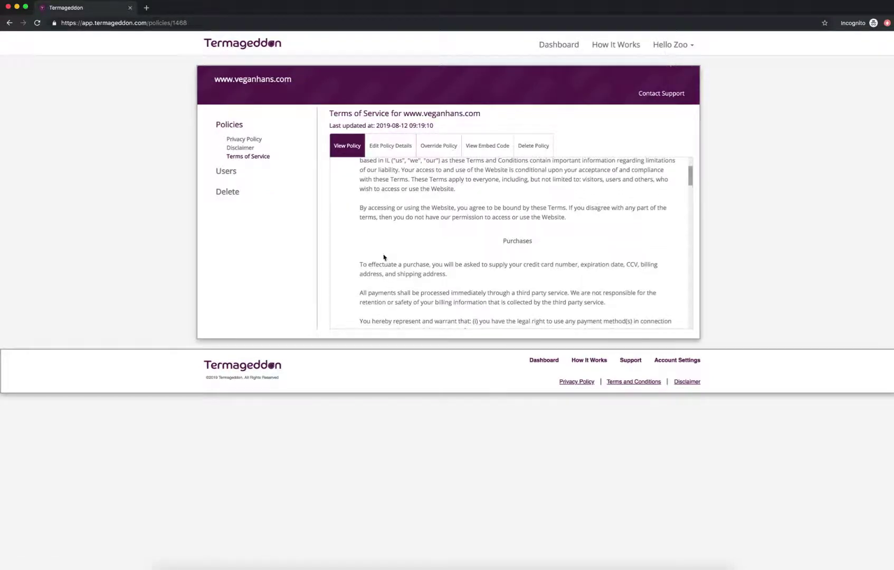
pyautogui.scroll(-5, 384, 257)
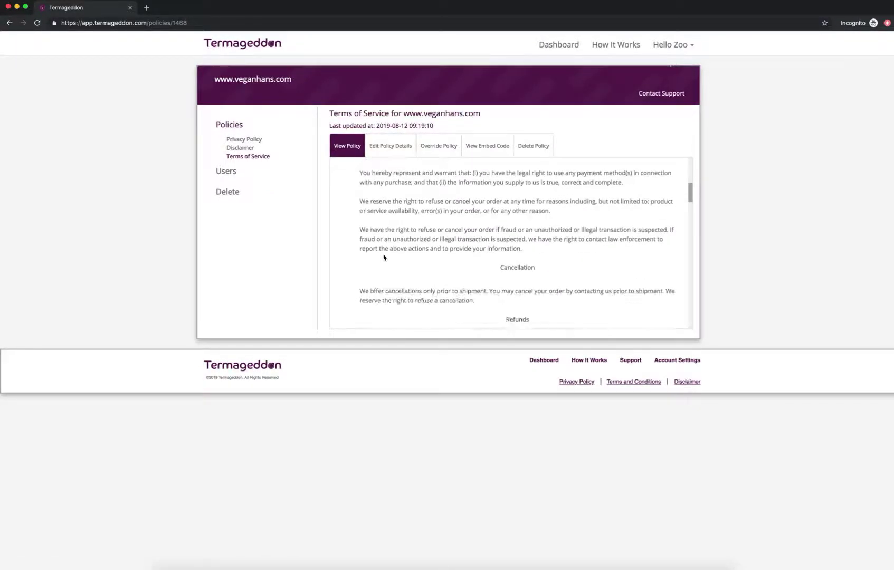
pyautogui.scroll(-5, 384, 257)
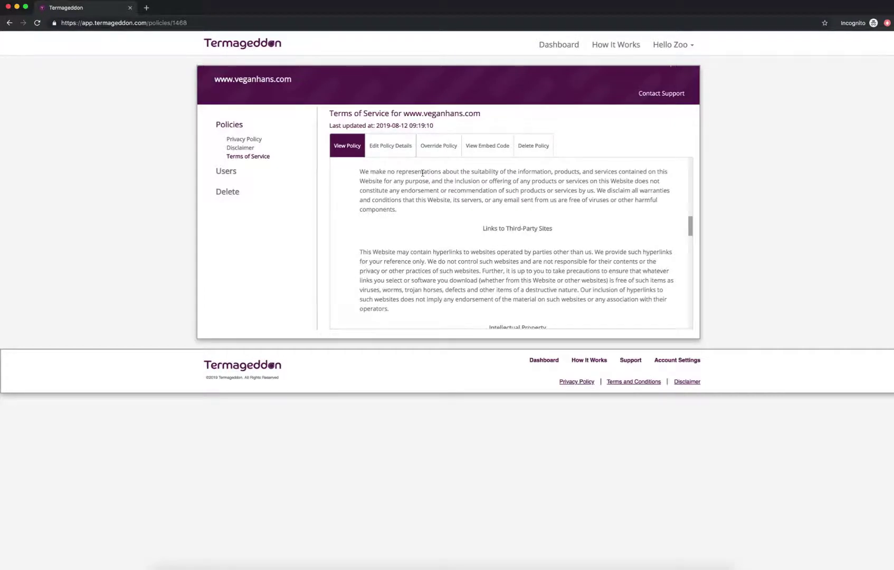
# - Reopen the policy's Edit Policy Details questionnaire
pyautogui.click(394, 150)
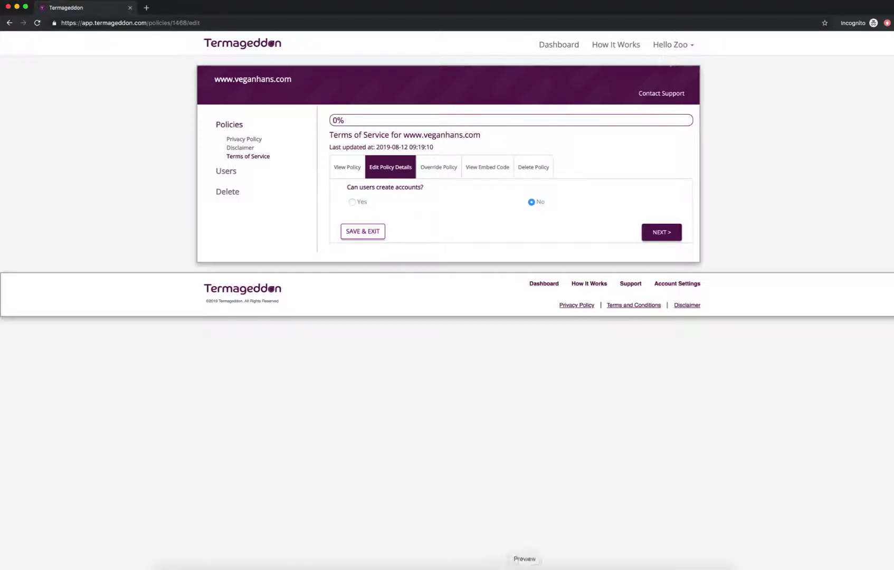
pyautogui.rightClick(517, 559)
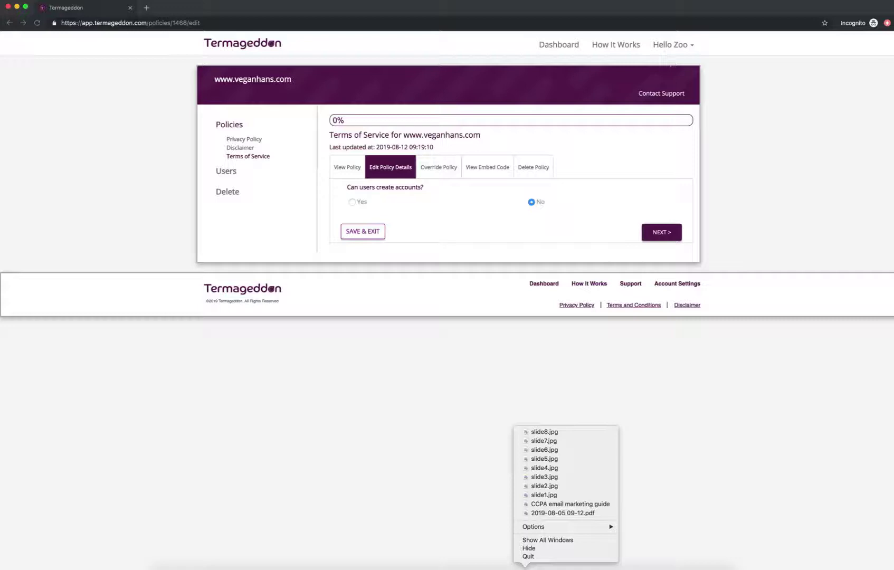
pyautogui.rightClick(436, 565)
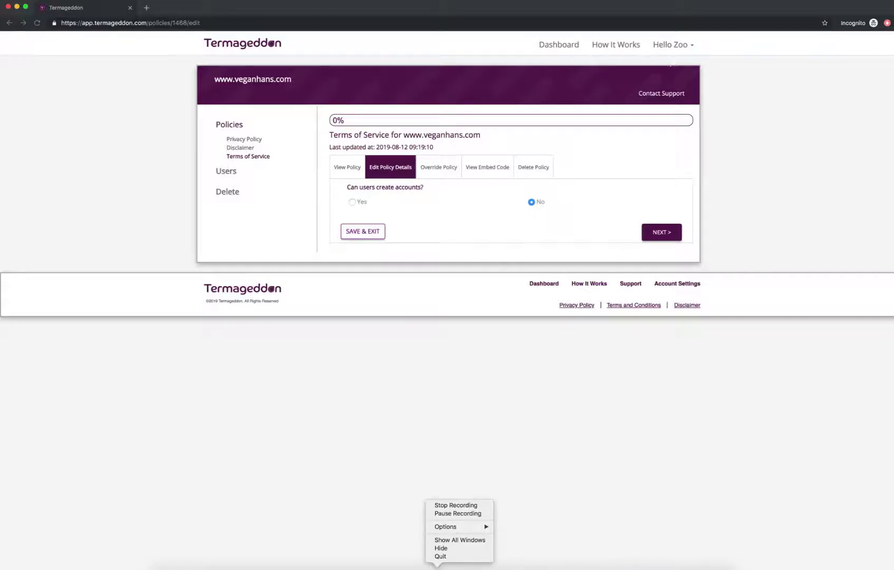